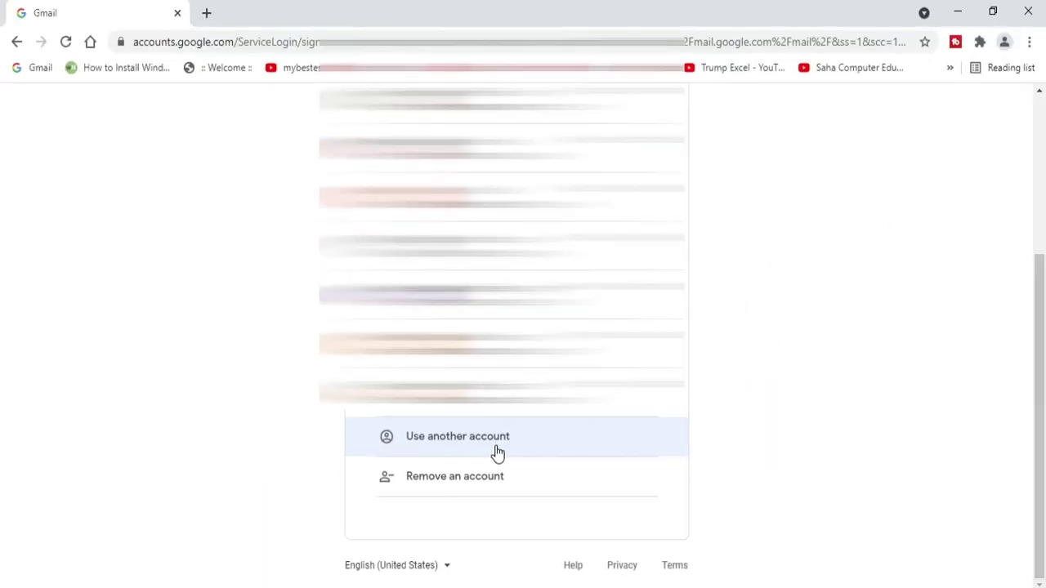
Step: Choose 'Use another account' in the Google account chooser
{"action": "left_click", "coordinate": [497, 449]}
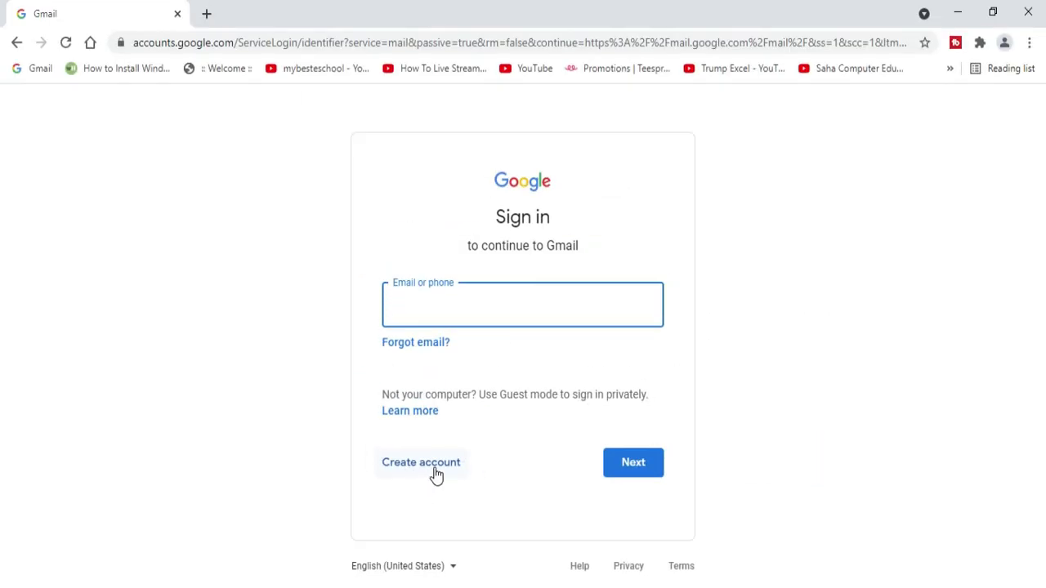
Step: Start creating a new Google account 'For myself'
{"action": "left_click", "coordinate": [433, 473]}
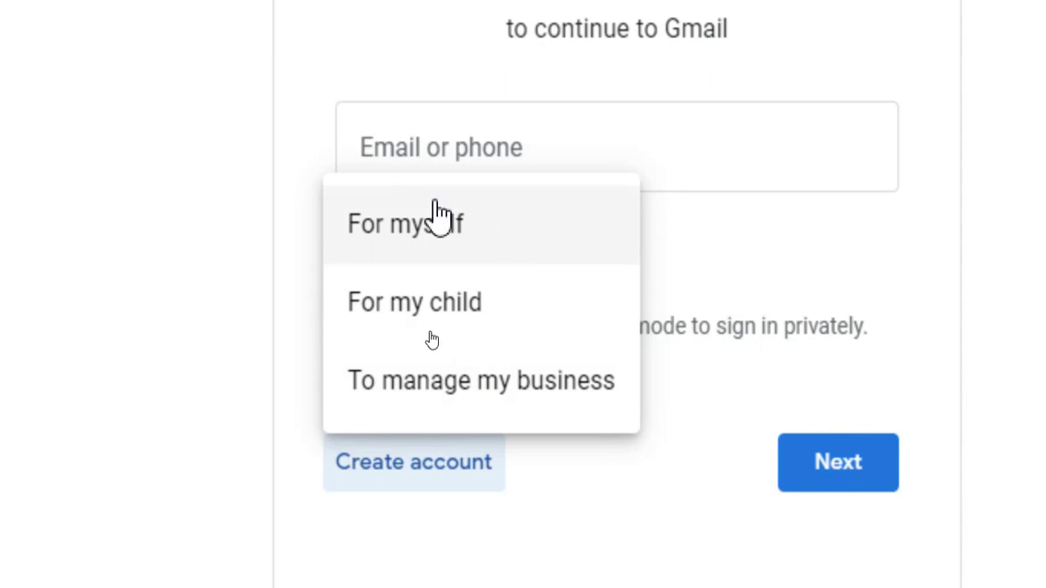
{"action": "left_click", "coordinate": [449, 243]}
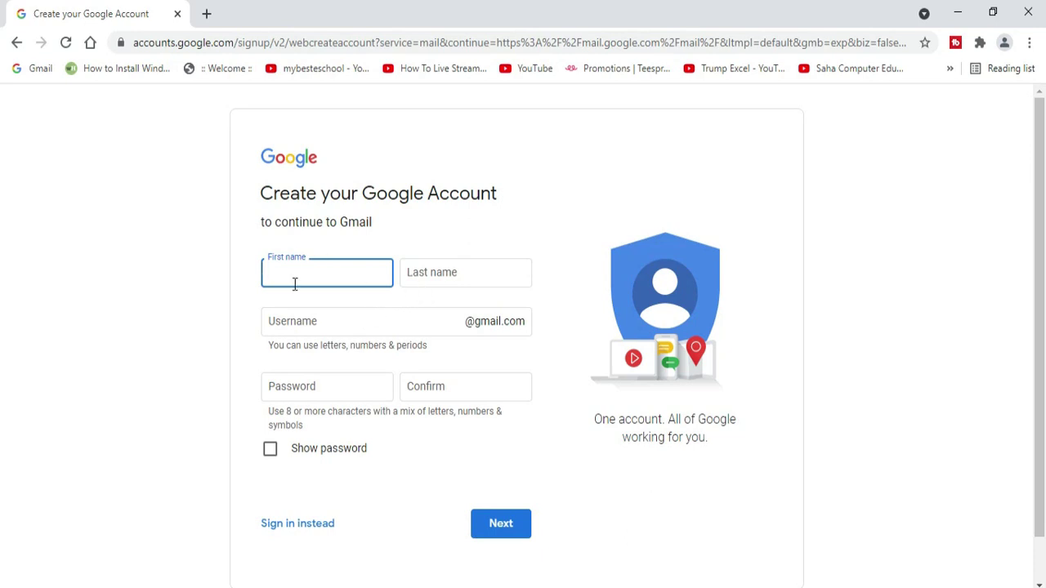
Step: Enter the account holder's first and last name
{"action": "type", "text": "YouTube"}
{"action": "key", "text": "Tab"}
{"action": "type", "text": "Zone"}
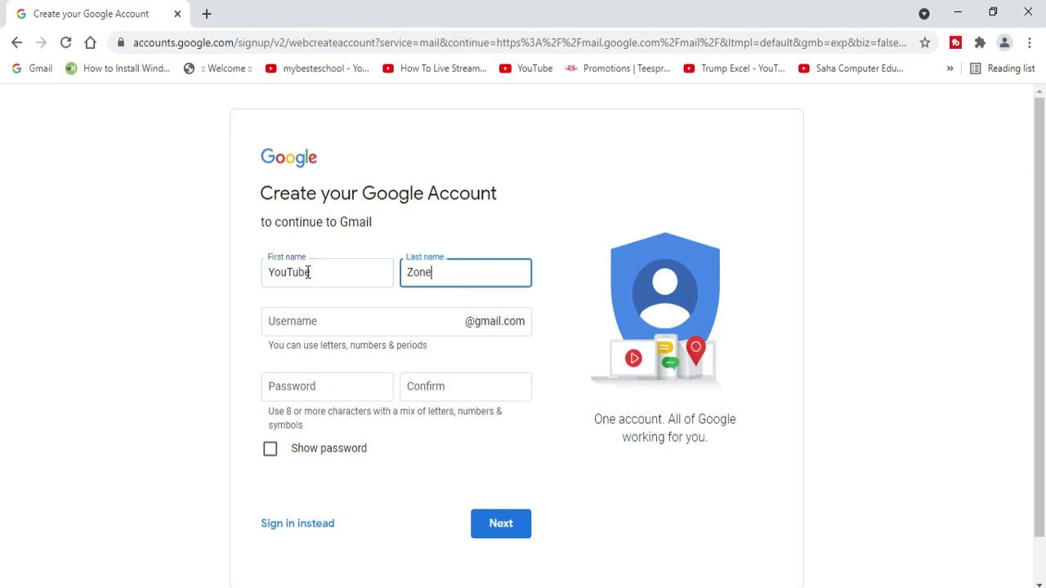
Step: Enter a username, then replace the rejected one with a different username
{"action": "left_click", "coordinate": [342, 329]}
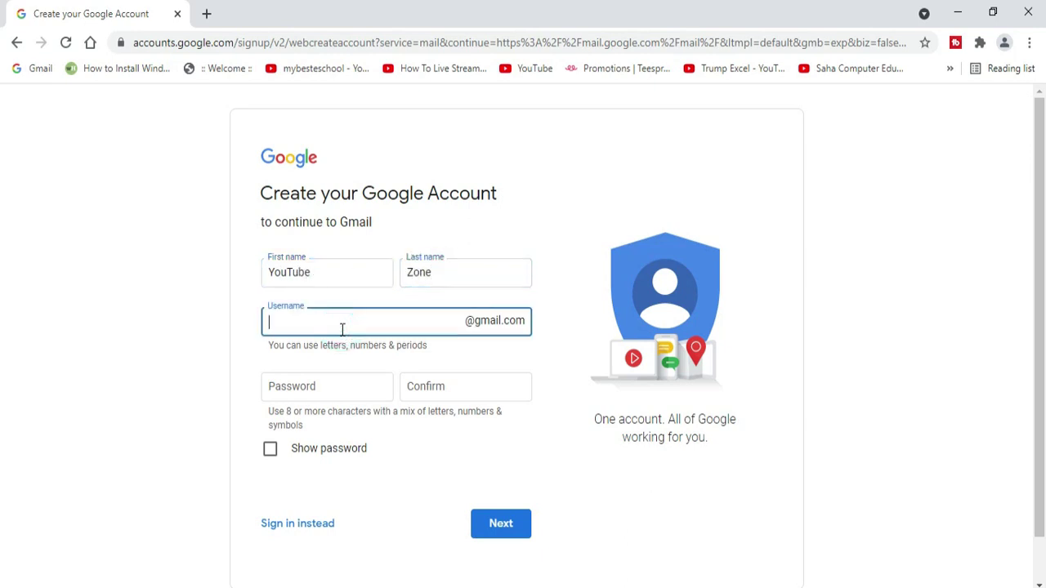
{"action": "key", "text": "Tab"}
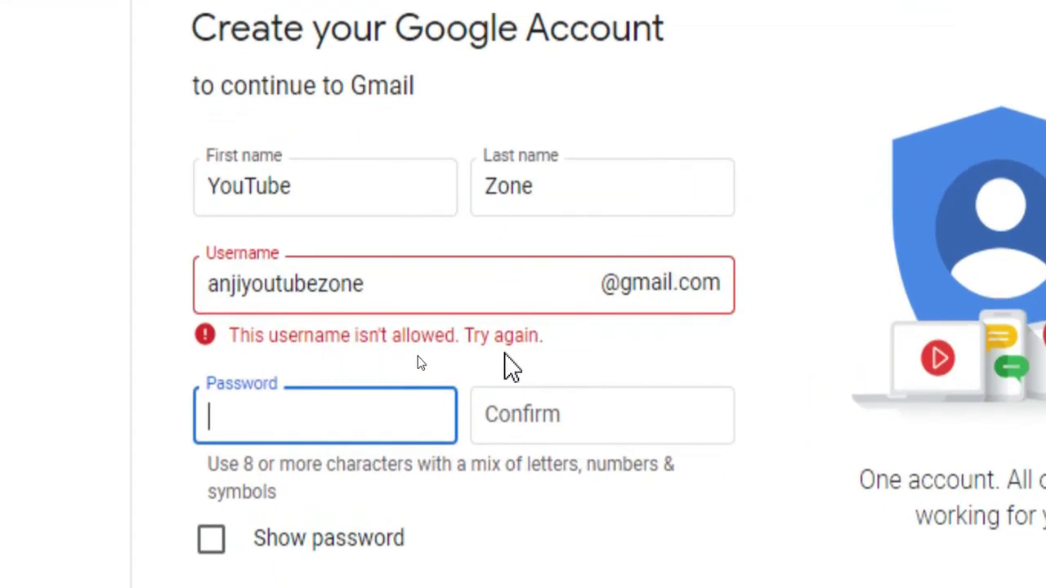
{"action": "left_click_drag", "start_coordinate": [405, 292], "coordinate": [265, 347]}
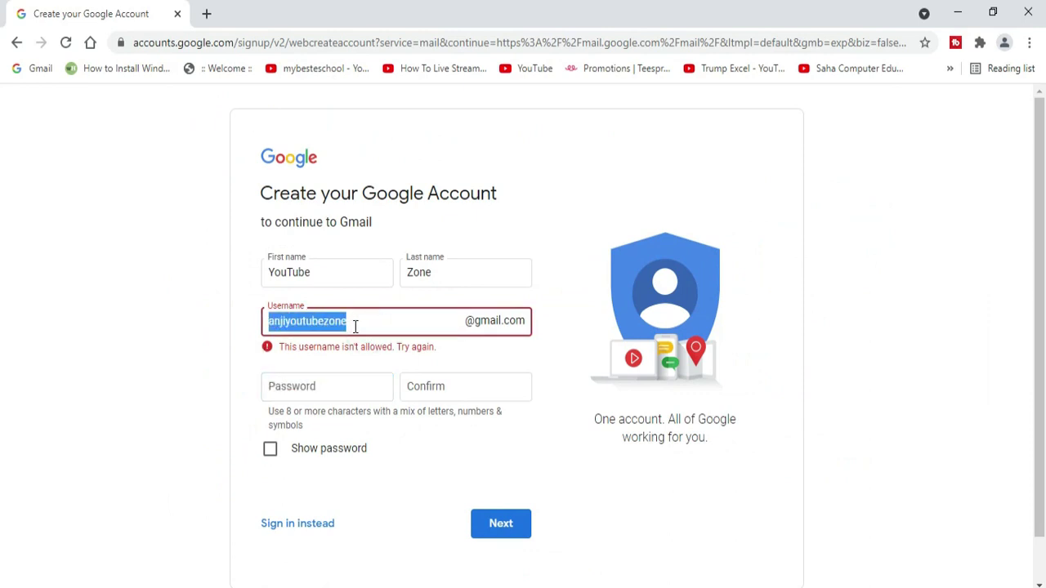
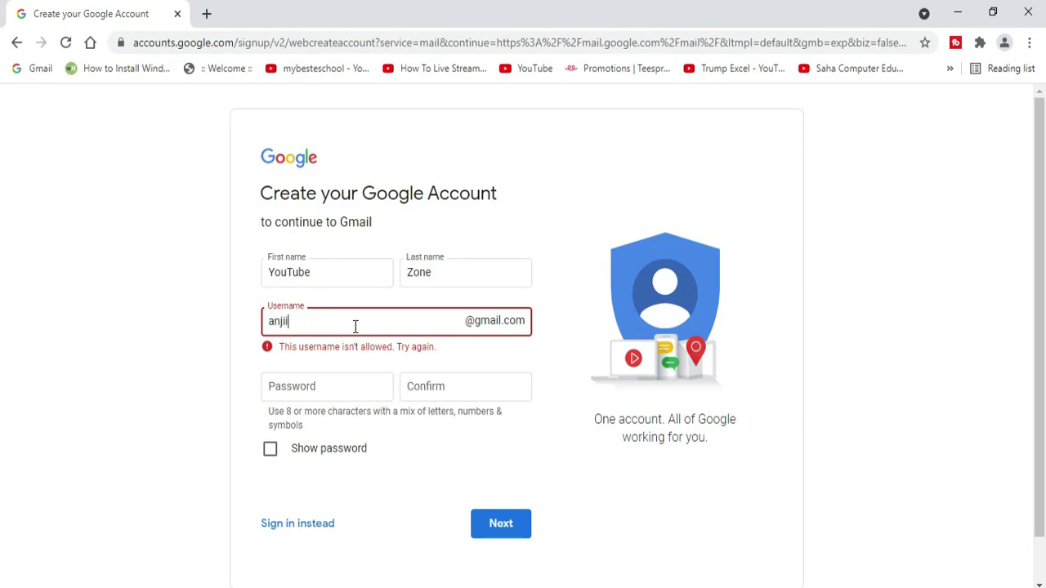
{"action": "key", "text": "Tab"}
{"action": "left_click", "coordinate": [353, 326]}
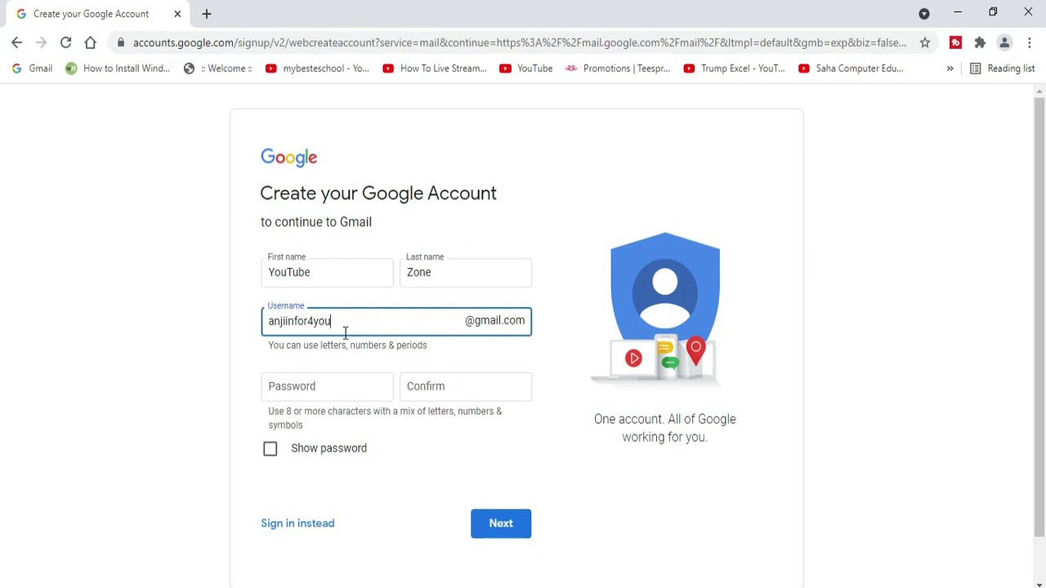
{"action": "left_click", "coordinate": [353, 393]}
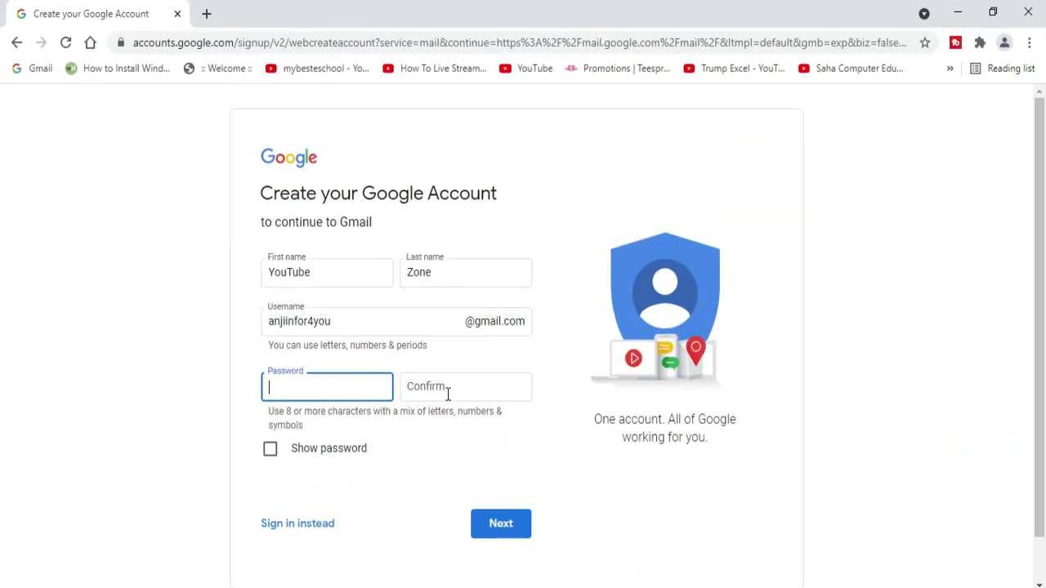
Step: Type the new account password and retype it in the Confirm field
{"action": "left_click", "coordinate": [328, 396]}
{"action": "type", "text": "***********"}
{"action": "key", "text": "Tab"}
{"action": "type", "text": "****"}
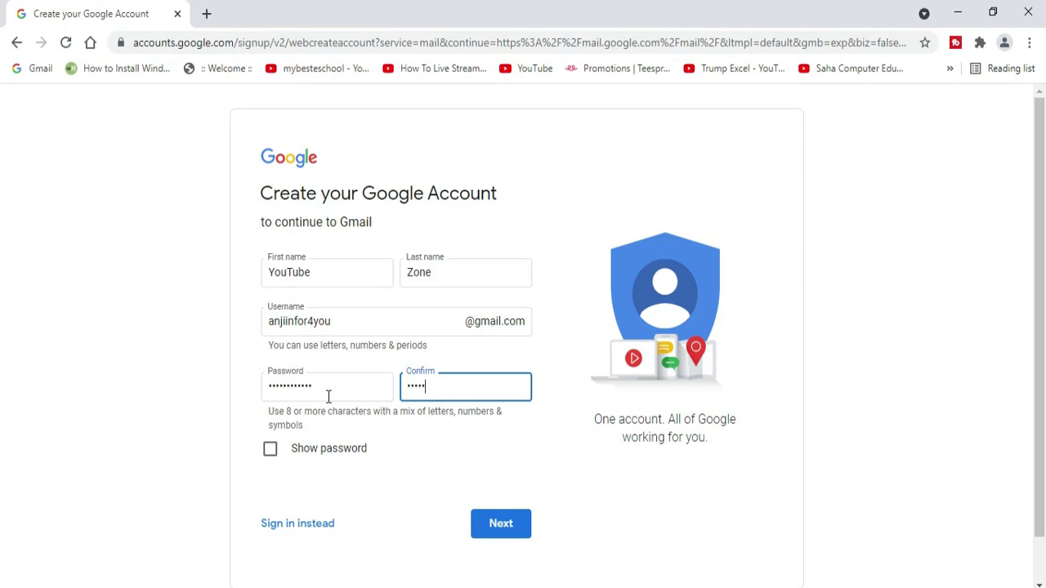
{"action": "type", "text": "********"}
Step: Submit the name, username and password, and enter the phone number
{"action": "left_click", "coordinate": [504, 527]}
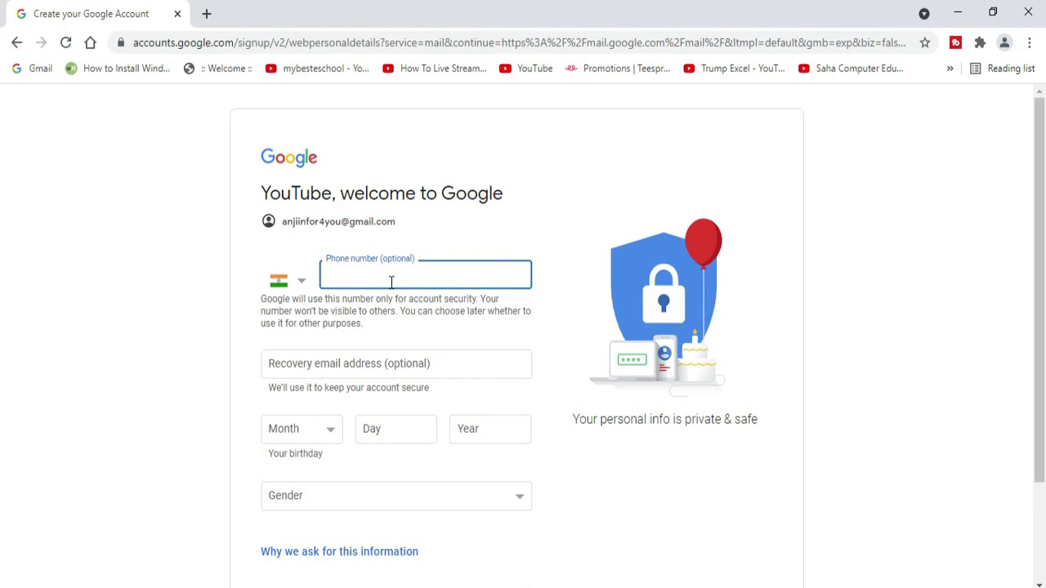
{"action": "left_click", "coordinate": [476, 257]}
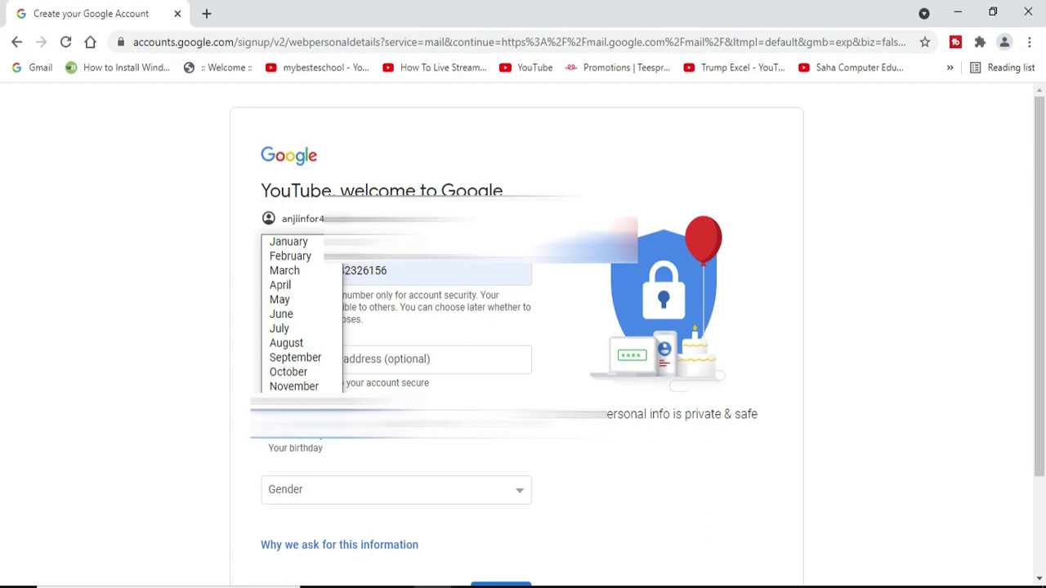
Step: Set the birth month to February and the gender to Male
{"action": "left_click", "coordinate": [317, 260]}
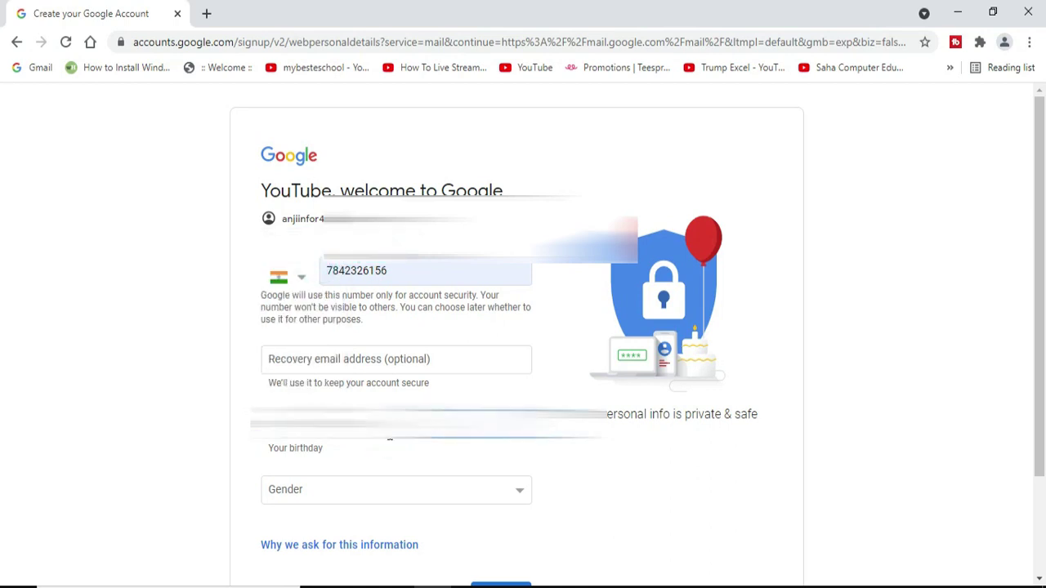
{"action": "key", "text": "Tab"}
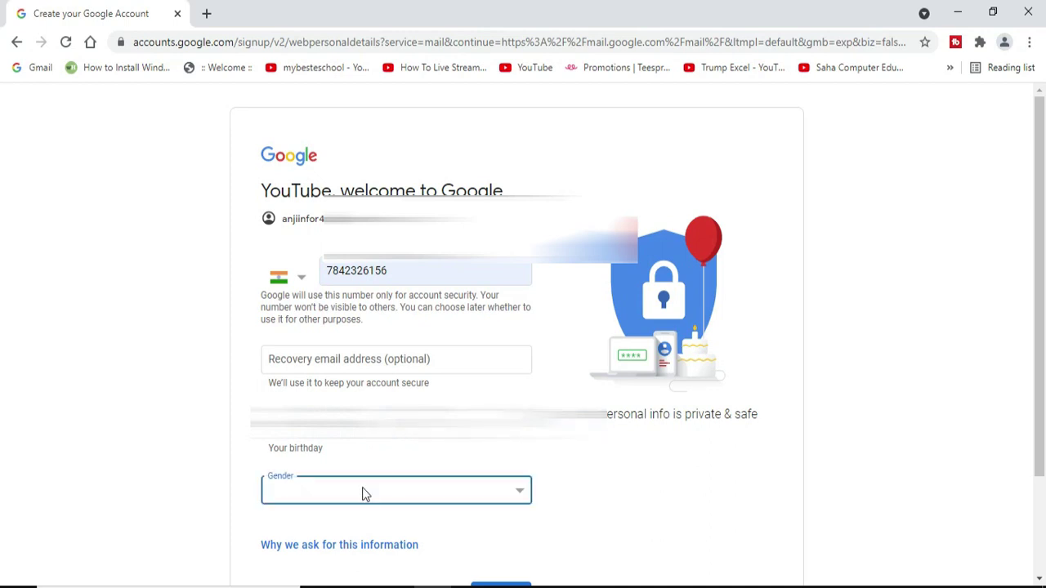
{"action": "scroll", "coordinate": [425, 490], "scroll_direction": "down", "scroll_amount": 2}
{"action": "left_click", "coordinate": [490, 385]}
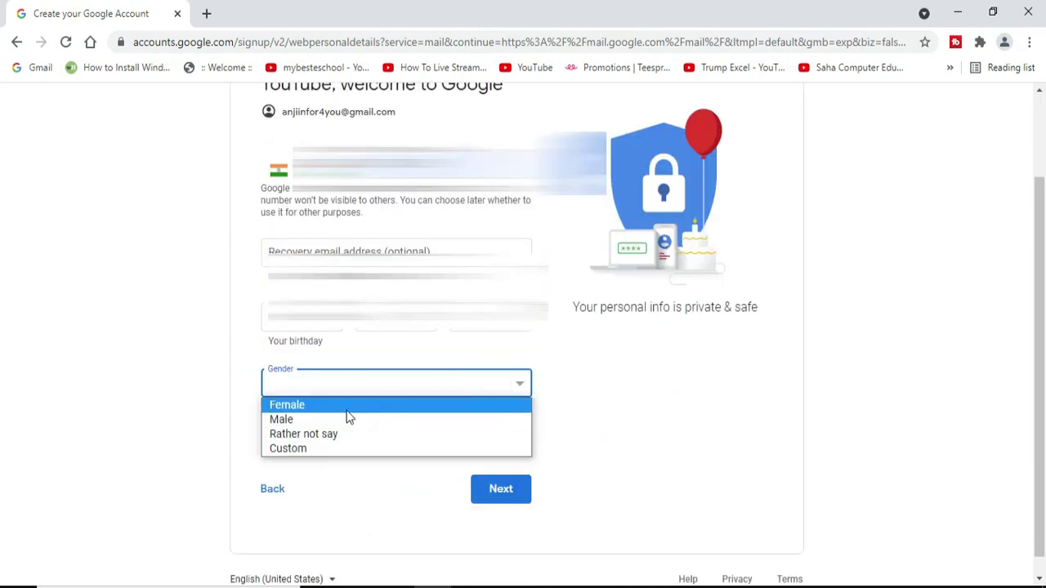
{"action": "left_click", "coordinate": [344, 420]}
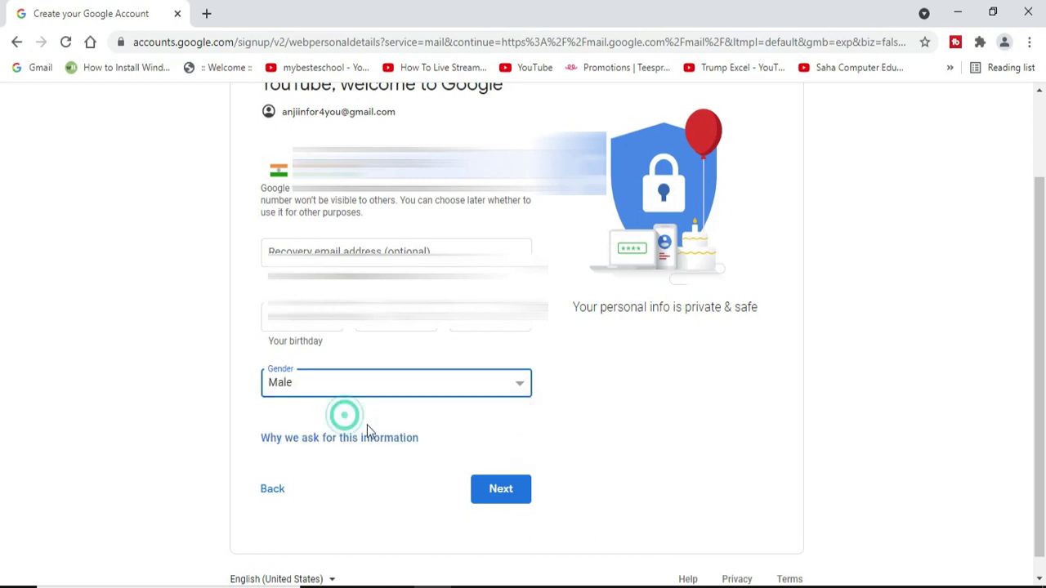
{"action": "scroll", "coordinate": [574, 432], "scroll_direction": "down", "scroll_amount": 1}
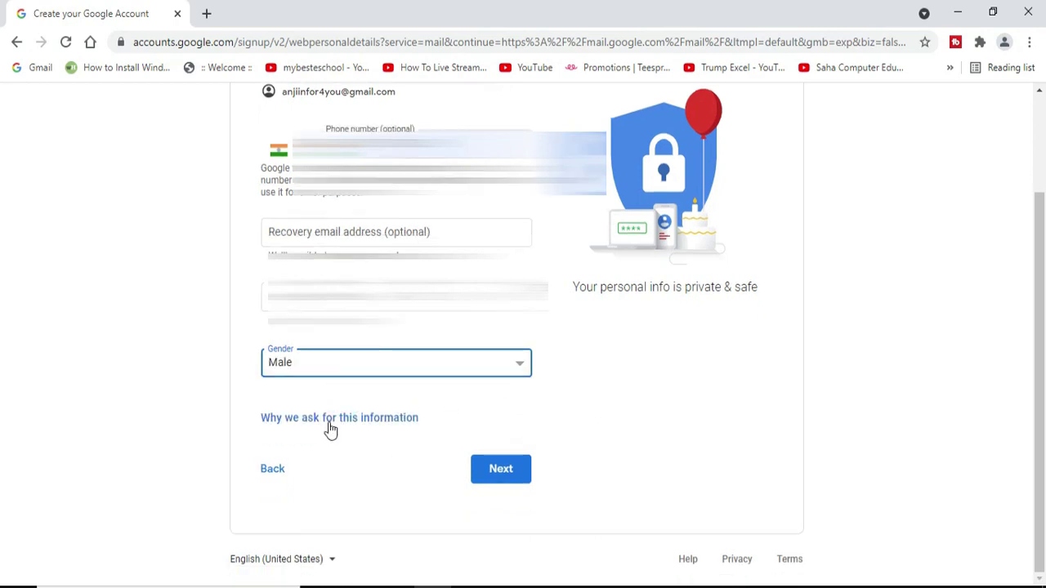
Step: Read the 'Why we ask for this information' help, then submit the personal details
{"action": "left_click", "coordinate": [378, 424]}
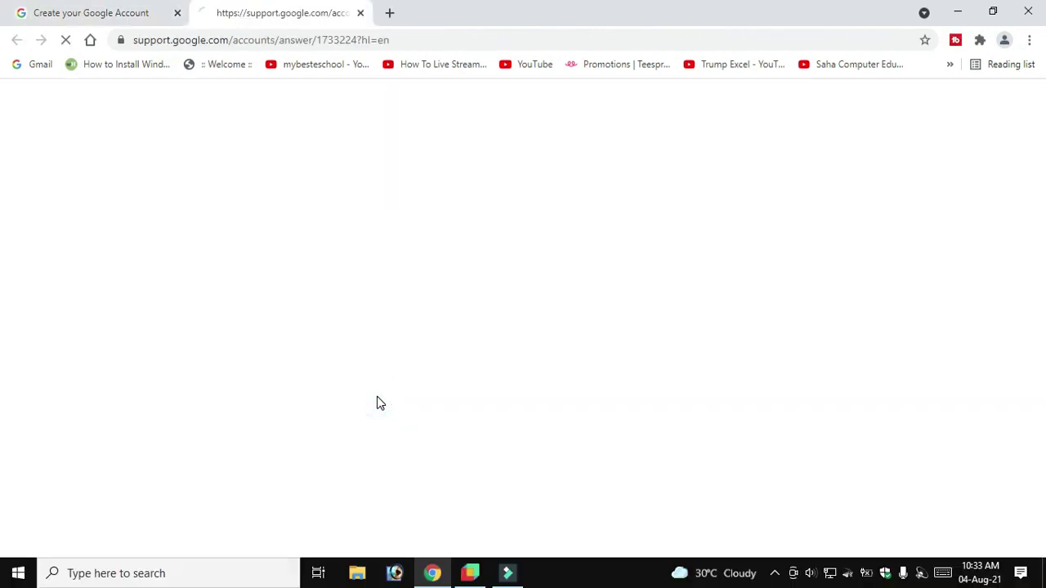
{"action": "scroll", "coordinate": [340, 343], "scroll_direction": "down", "scroll_amount": 5}
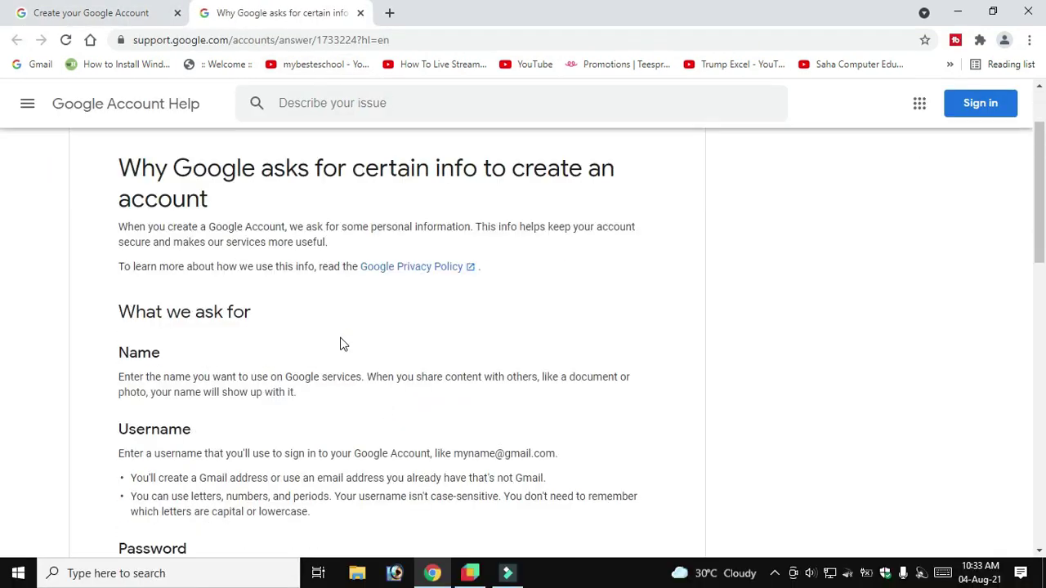
{"action": "left_click", "coordinate": [360, 12]}
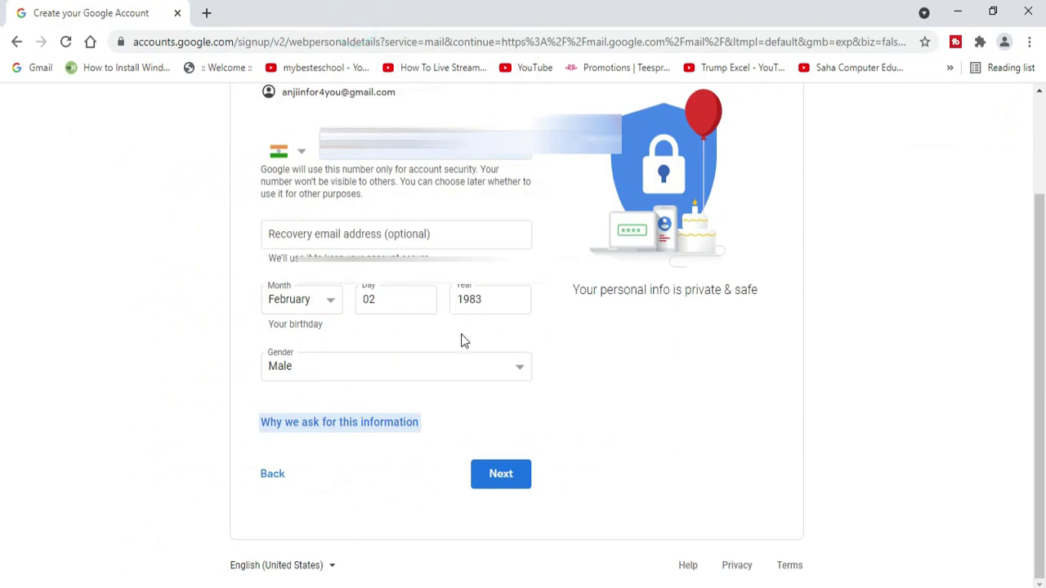
{"action": "left_click", "coordinate": [501, 475]}
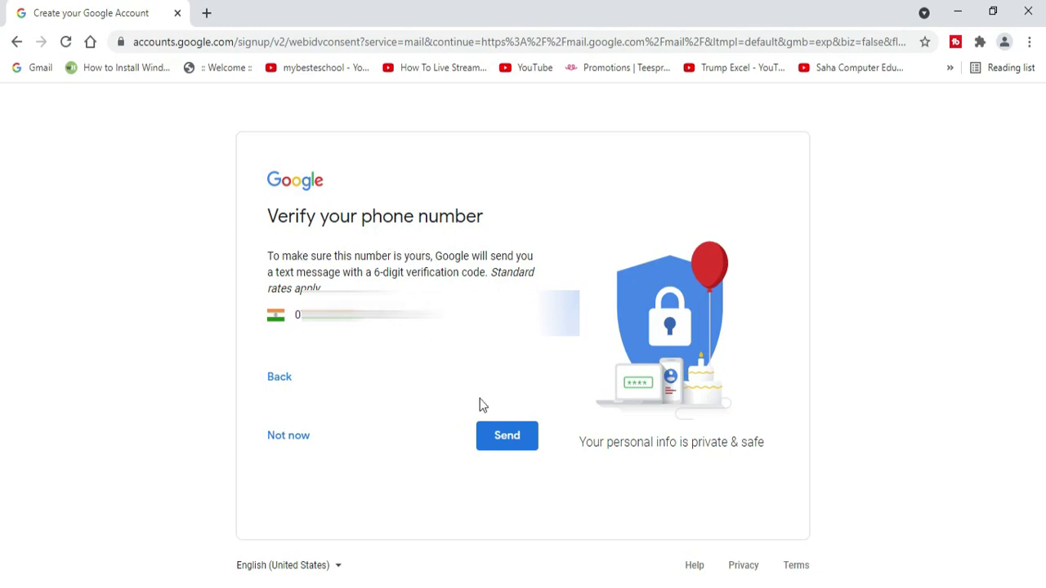
Step: Text the six-digit code to the phone and verify it
{"action": "left_click", "coordinate": [506, 437]}
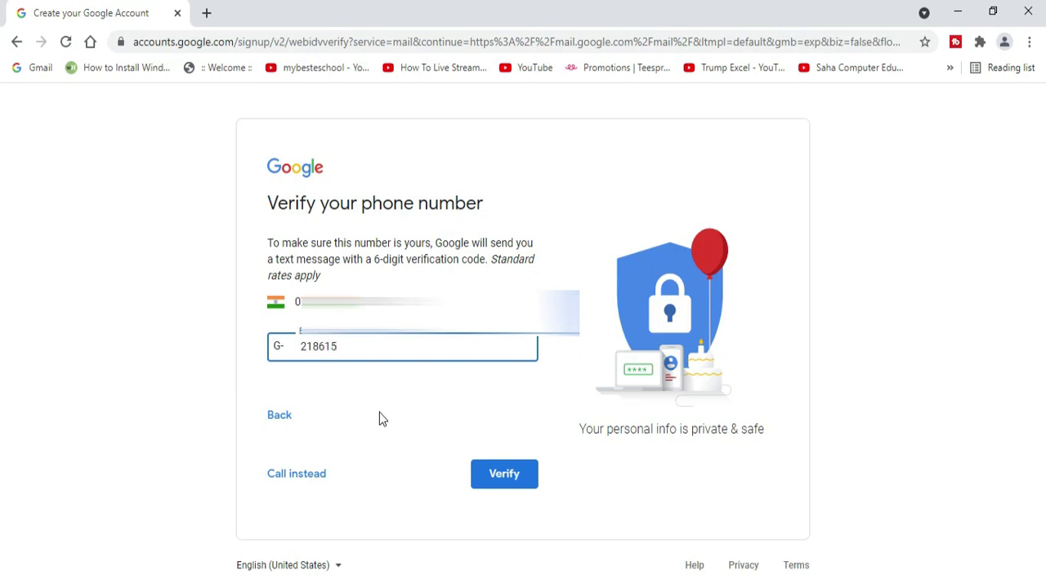
{"action": "left_click", "coordinate": [497, 472]}
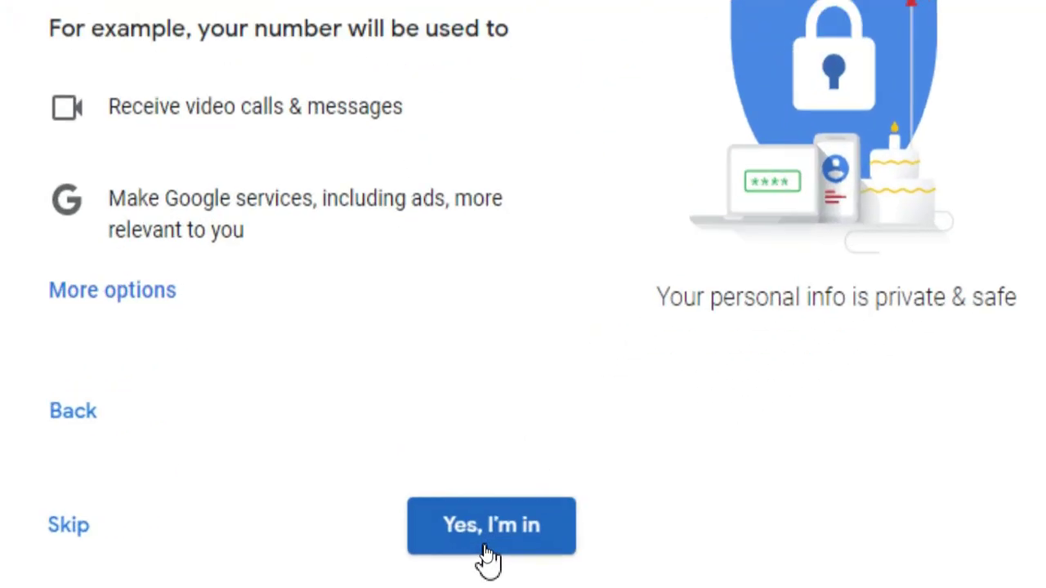
Step: Agree to use the number across Google services, then review and accept Privacy and Terms
{"action": "left_click", "coordinate": [486, 545]}
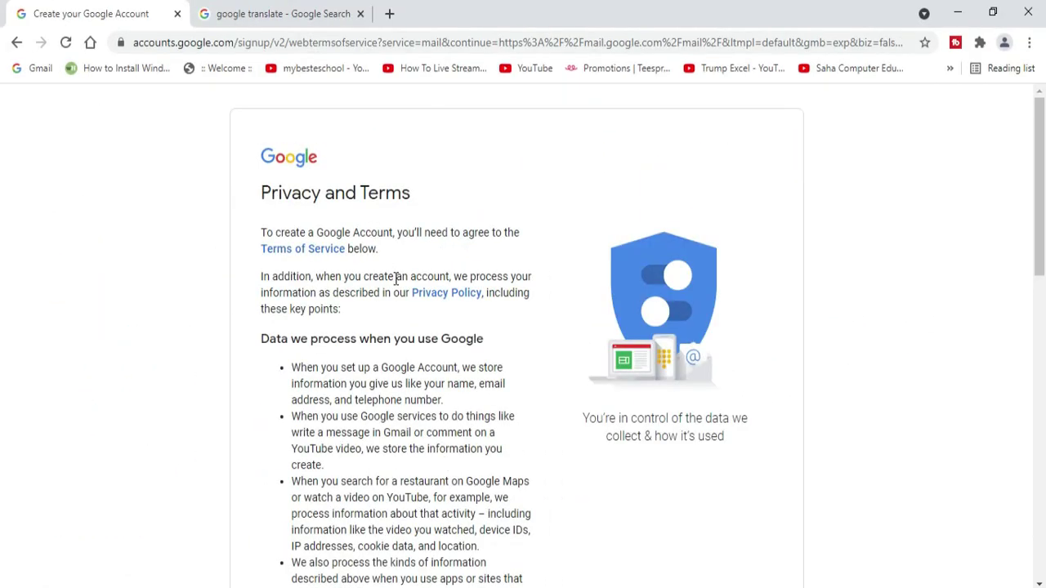
{"action": "scroll", "coordinate": [397, 278], "scroll_direction": "down", "scroll_amount": 4}
{"action": "scroll", "coordinate": [401, 291], "scroll_direction": "down", "scroll_amount": 4}
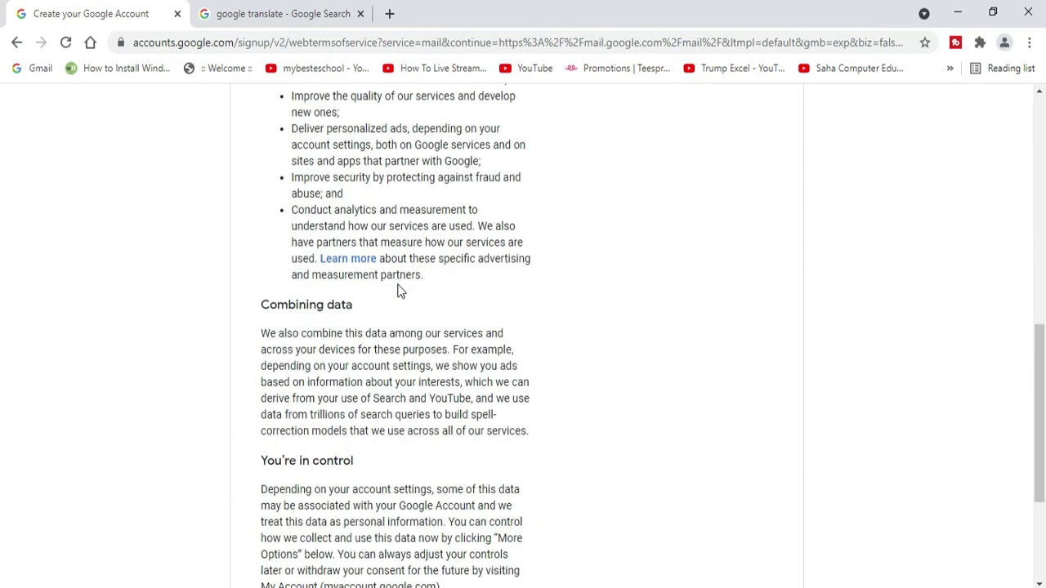
{"action": "scroll", "coordinate": [401, 291], "scroll_direction": "down", "scroll_amount": 3}
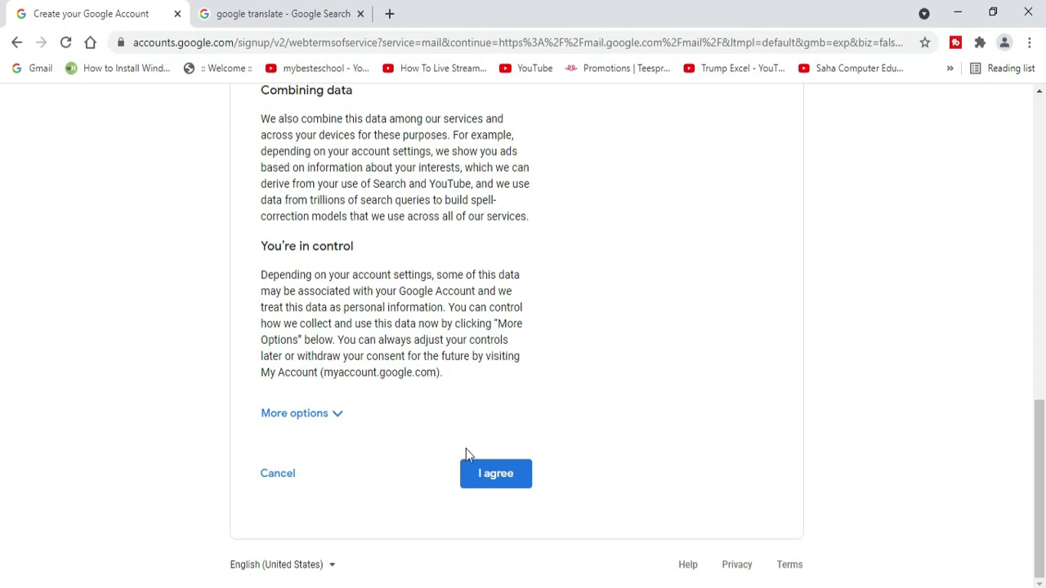
{"action": "left_click", "coordinate": [502, 483]}
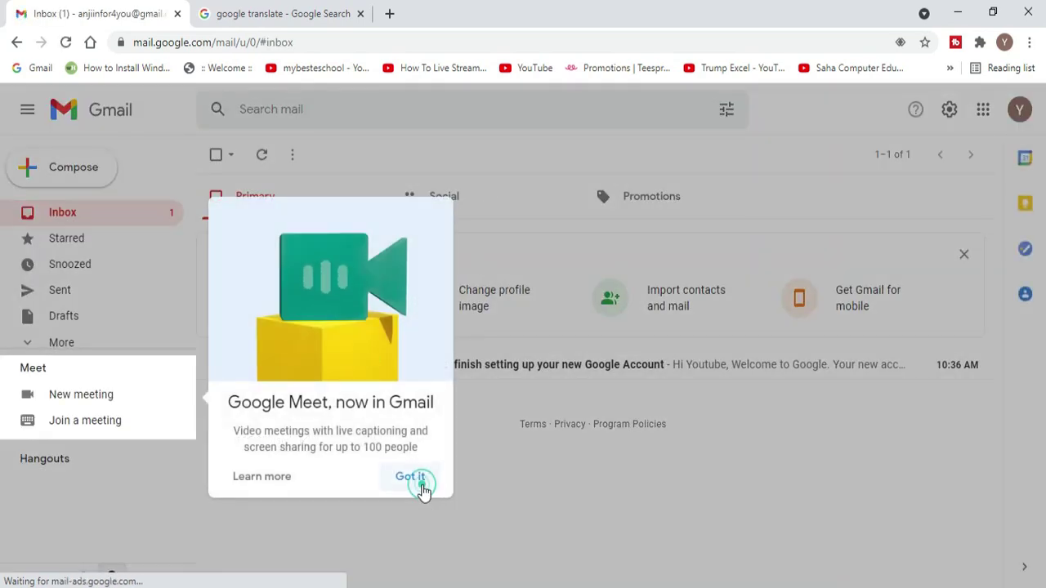
Step: Dismiss the Google Meet announcement in the new inbox with 'Got it'
{"action": "left_click", "coordinate": [419, 482]}
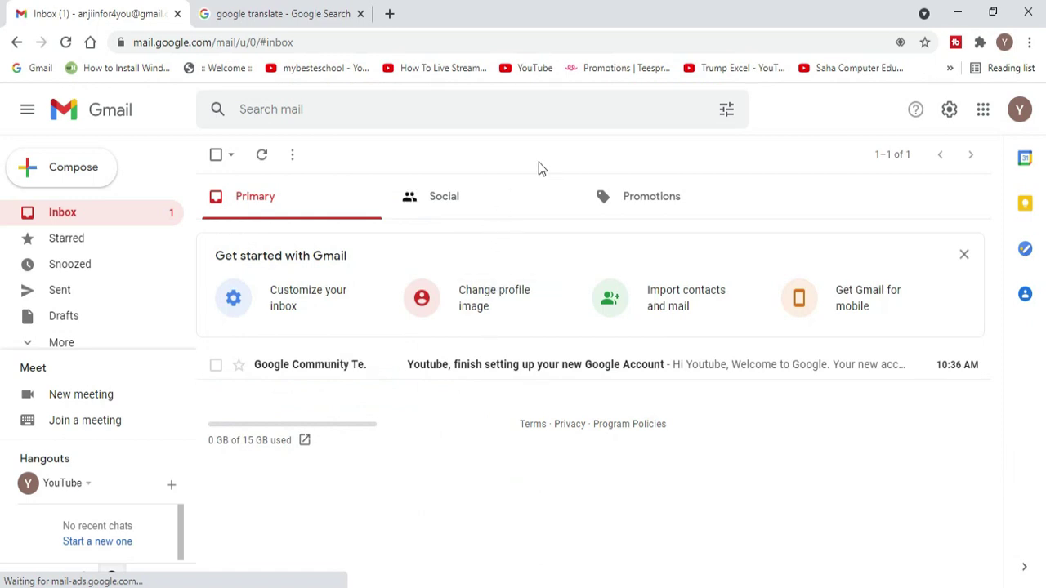